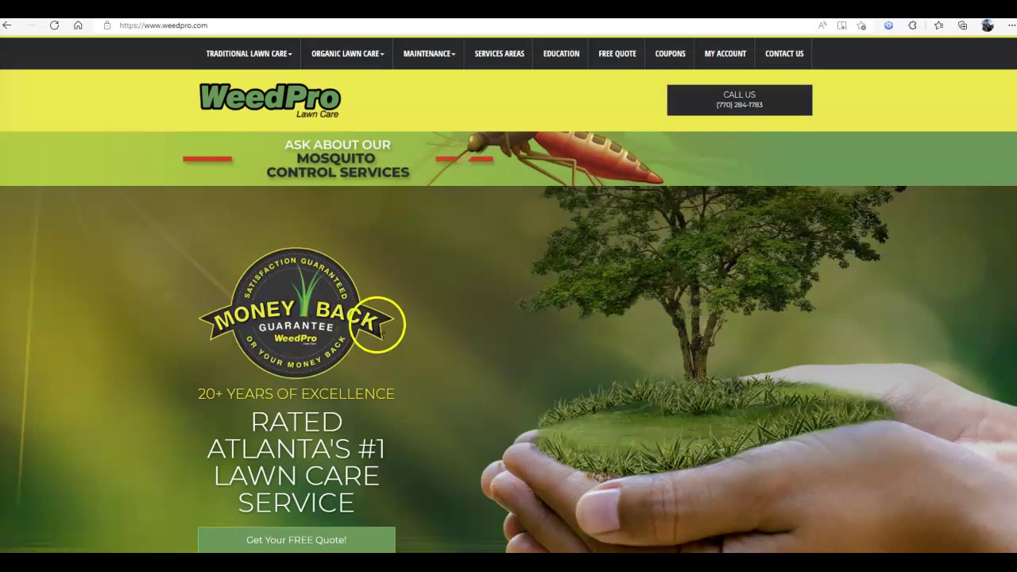
Step: Look over the WeedPro homepage from its banner to the service areas and view the list of traditional lawn care services
{"action": "scroll", "coordinate": [374, 324], "scroll_direction": "down", "scroll_amount": 15}
{"action": "scroll", "coordinate": [365, 327], "scroll_direction": "down", "scroll_amount": 7}
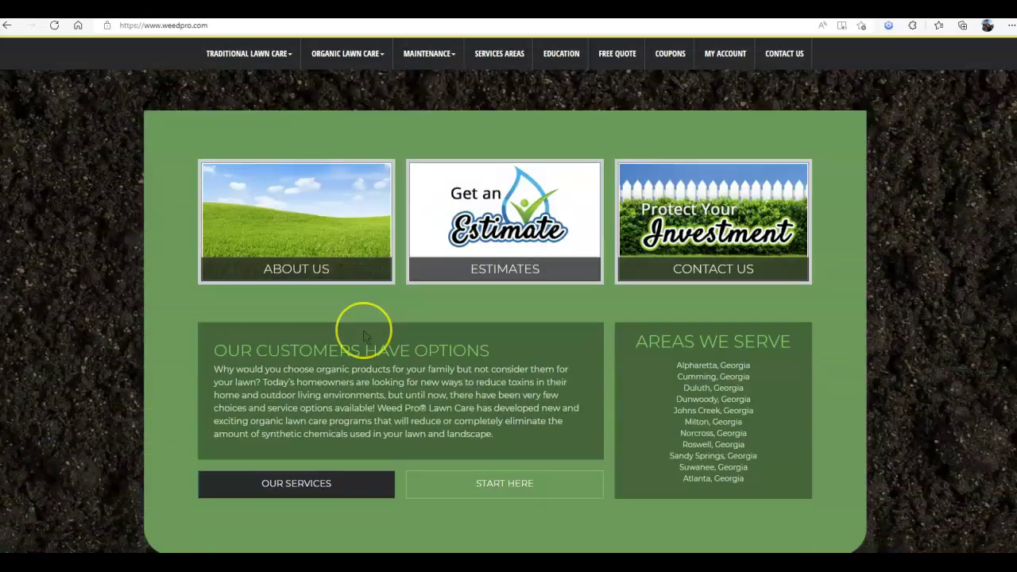
{"action": "scroll", "coordinate": [366, 337], "scroll_direction": "up", "scroll_amount": 2}
{"action": "scroll", "coordinate": [366, 337], "scroll_direction": "up", "scroll_amount": 18}
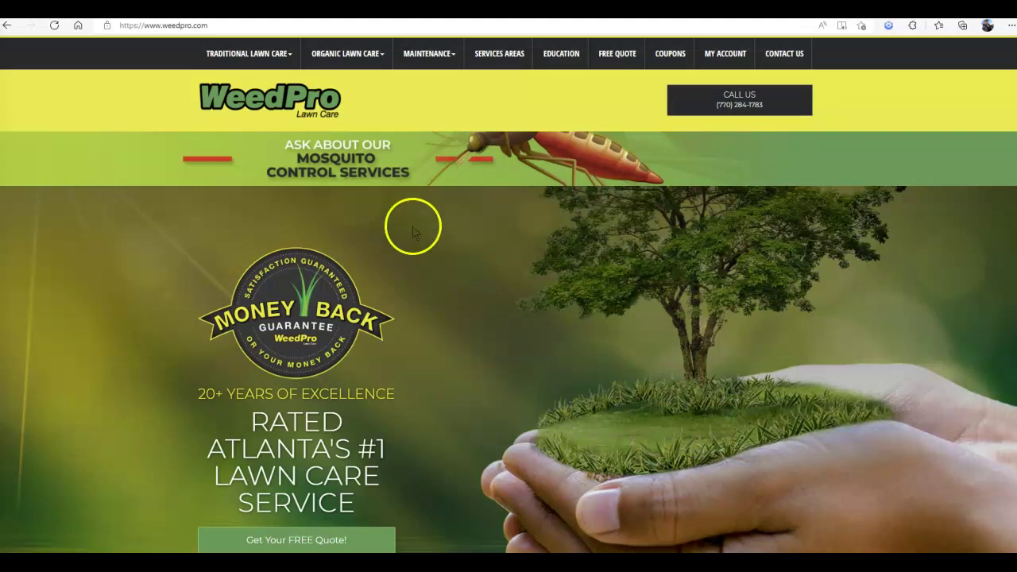
{"action": "left_click", "coordinate": [292, 54]}
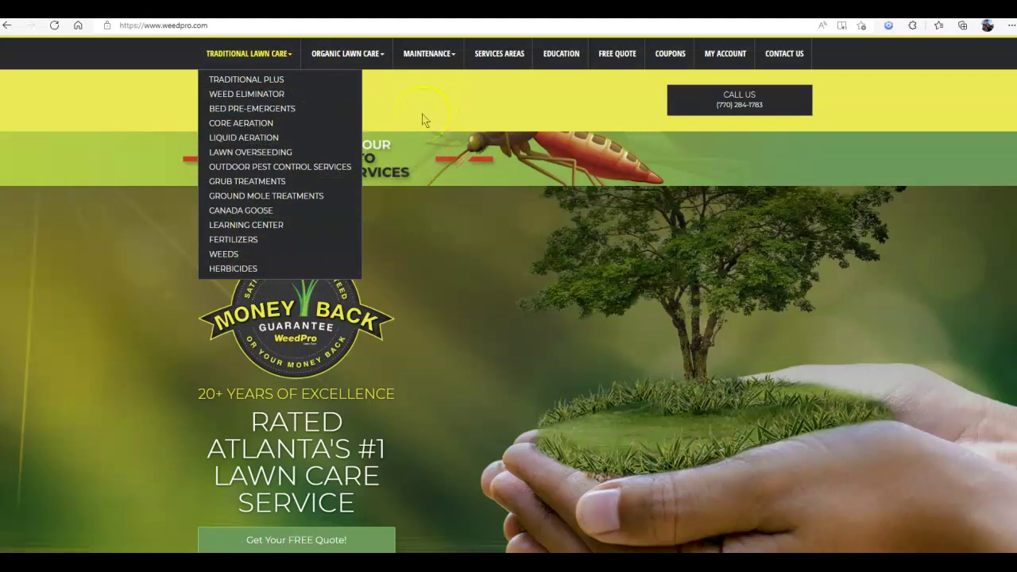
{"action": "left_click", "coordinate": [447, 316]}
{"action": "left_click", "coordinate": [457, 309]}
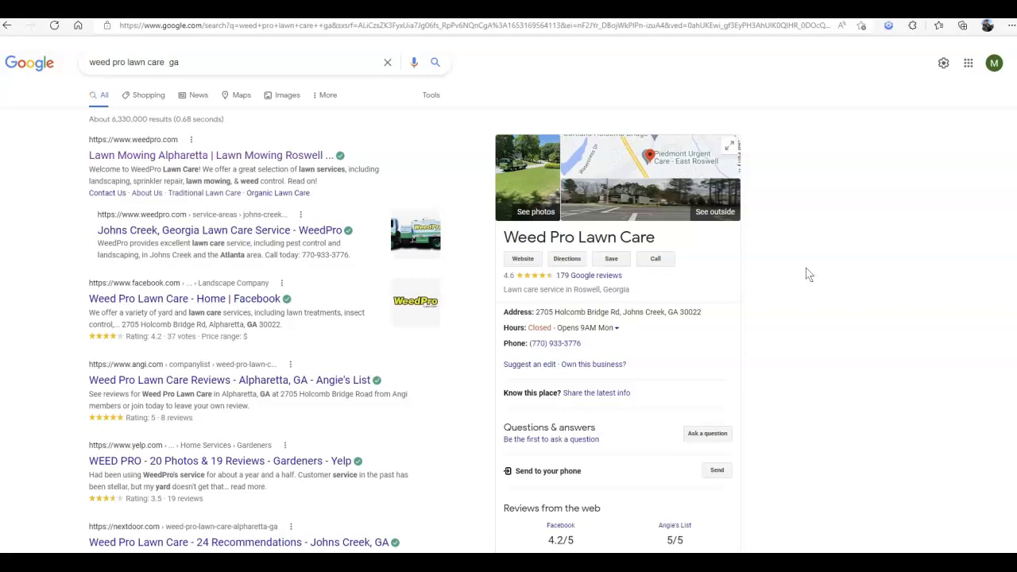
Step: Examine the Google results for "weed pro lawn care ga" and the company's business profile
{"action": "scroll", "coordinate": [803, 286], "scroll_direction": "down", "scroll_amount": 8}
{"action": "left_click", "coordinate": [649, 257]}
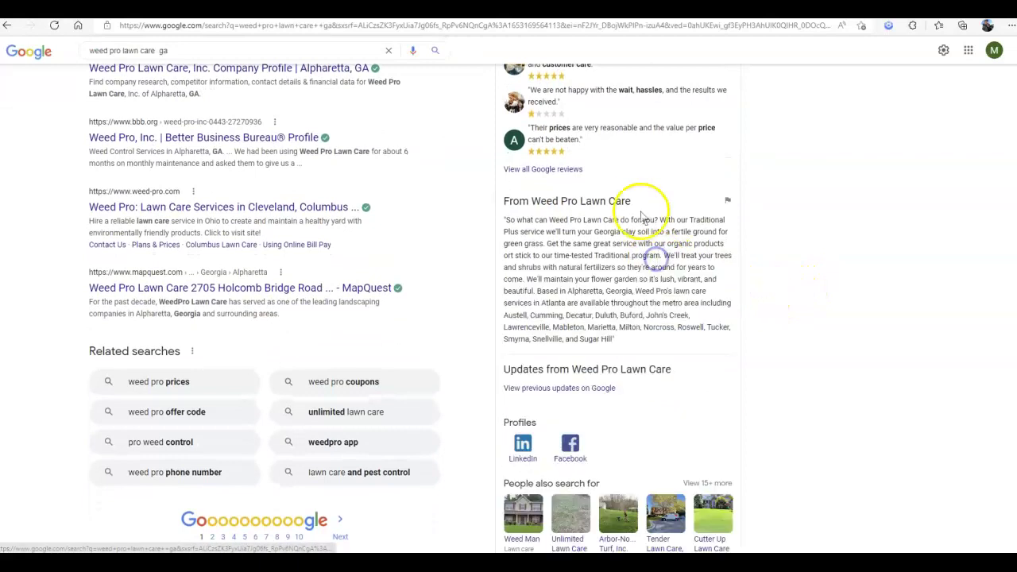
{"action": "scroll", "coordinate": [573, 315], "scroll_direction": "up", "scroll_amount": 4}
{"action": "scroll", "coordinate": [568, 316], "scroll_direction": "up", "scroll_amount": 3}
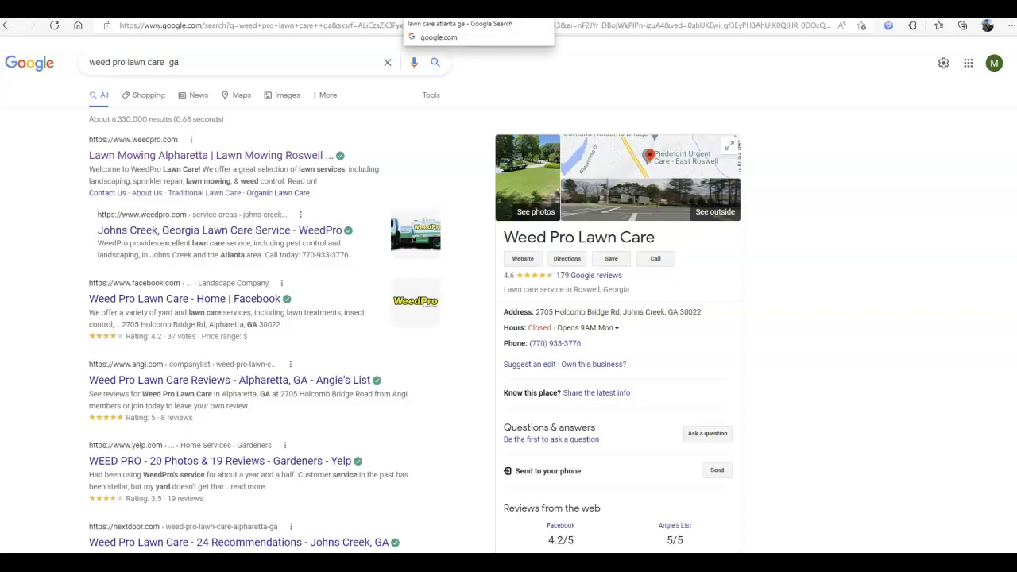
Step: Examine the Google results for "lawn care atlanta ga", from the map listings to the ads at the end of the page
{"action": "left_click", "coordinate": [469, 8]}
{"action": "scroll", "coordinate": [452, 268], "scroll_direction": "up", "scroll_amount": 10}
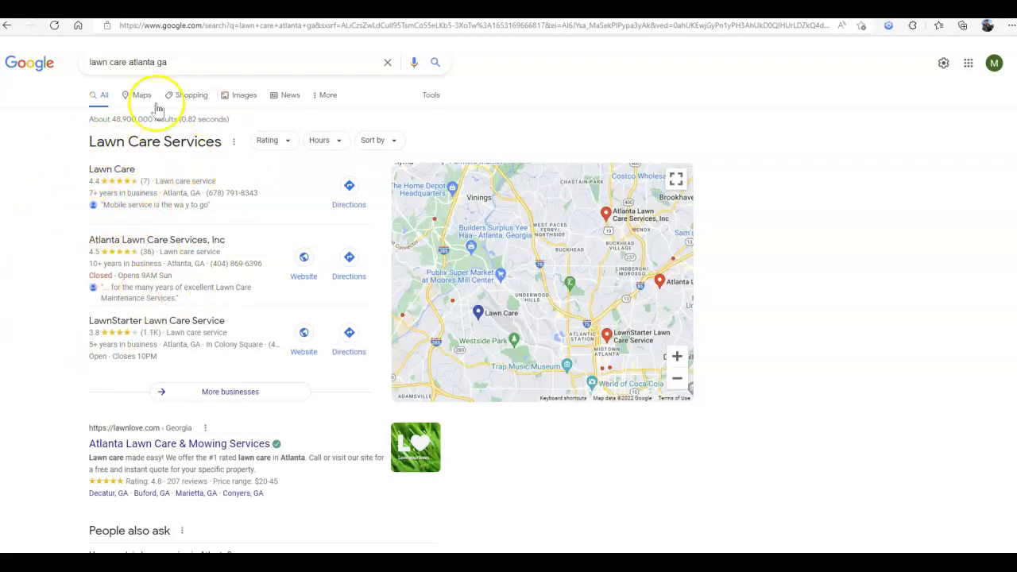
{"action": "scroll", "coordinate": [252, 225], "scroll_direction": "down", "scroll_amount": 5}
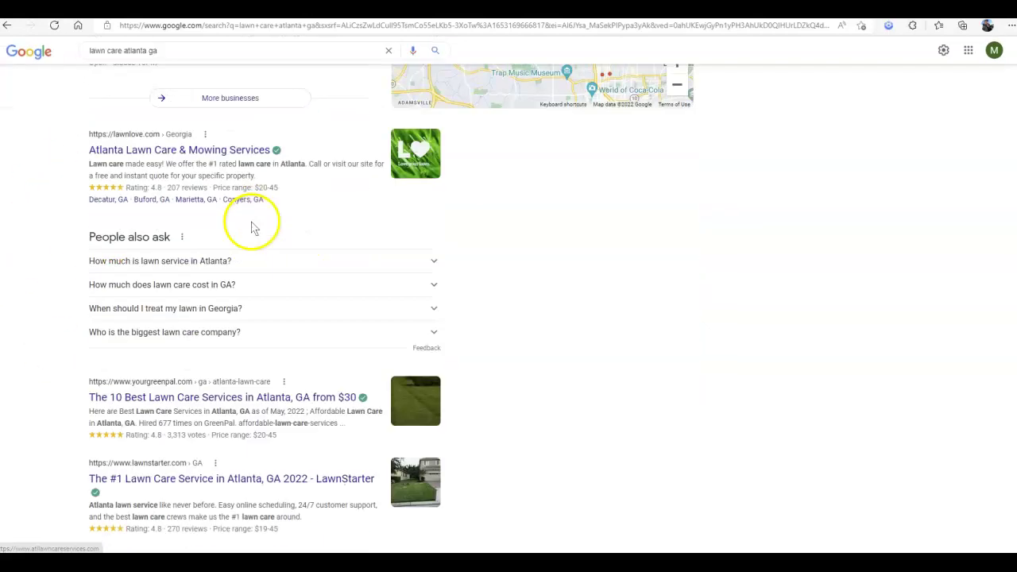
{"action": "scroll", "coordinate": [252, 225], "scroll_direction": "up", "scroll_amount": 5}
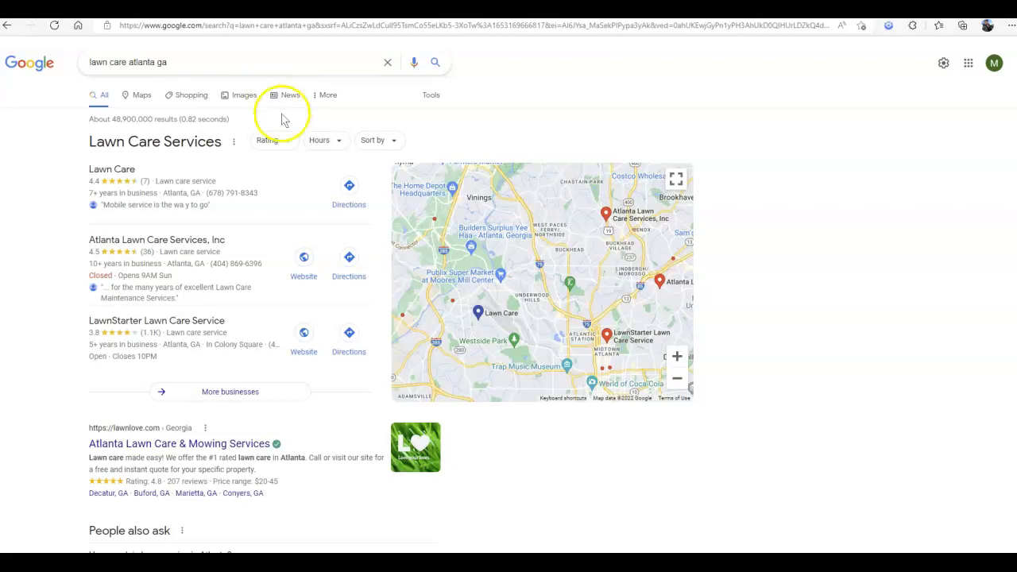
{"action": "scroll", "coordinate": [283, 117], "scroll_direction": "down", "scroll_amount": 3}
{"action": "scroll", "coordinate": [277, 114], "scroll_direction": "up", "scroll_amount": 3}
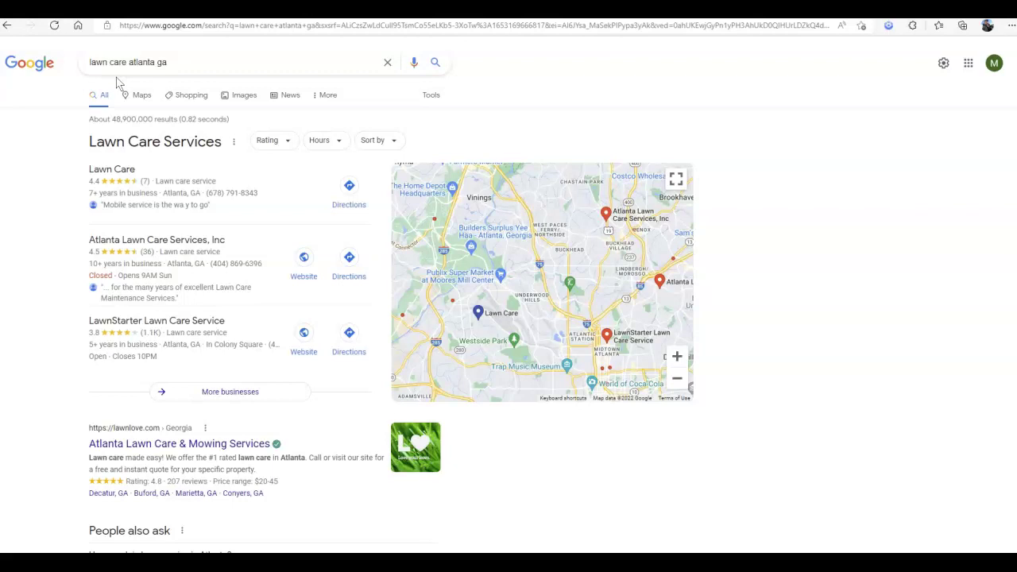
{"action": "scroll", "coordinate": [90, 71], "scroll_direction": "down", "scroll_amount": 2}
{"action": "scroll", "coordinate": [164, 220], "scroll_direction": "up", "scroll_amount": 2}
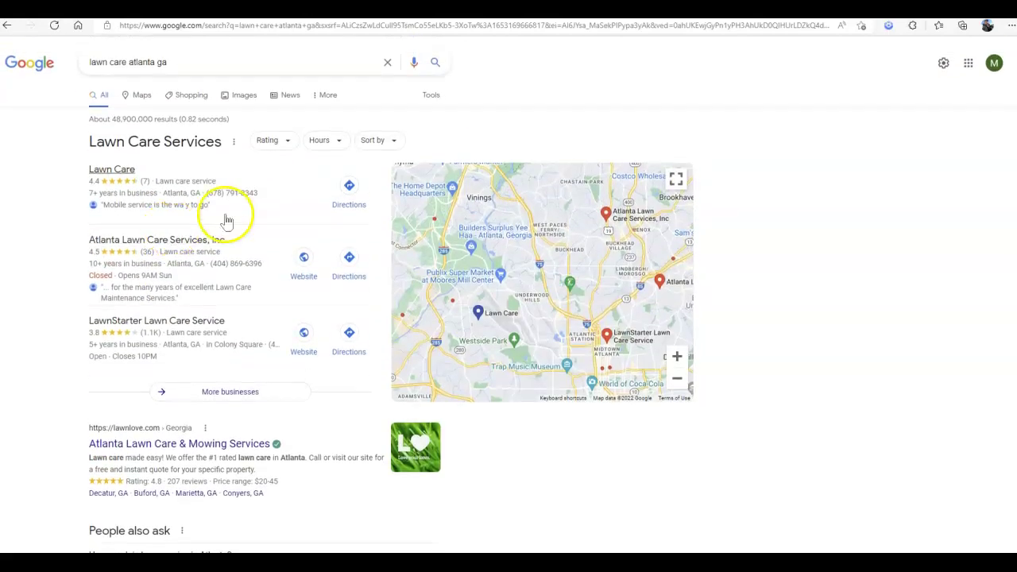
{"action": "scroll", "coordinate": [243, 357], "scroll_direction": "down", "scroll_amount": 1}
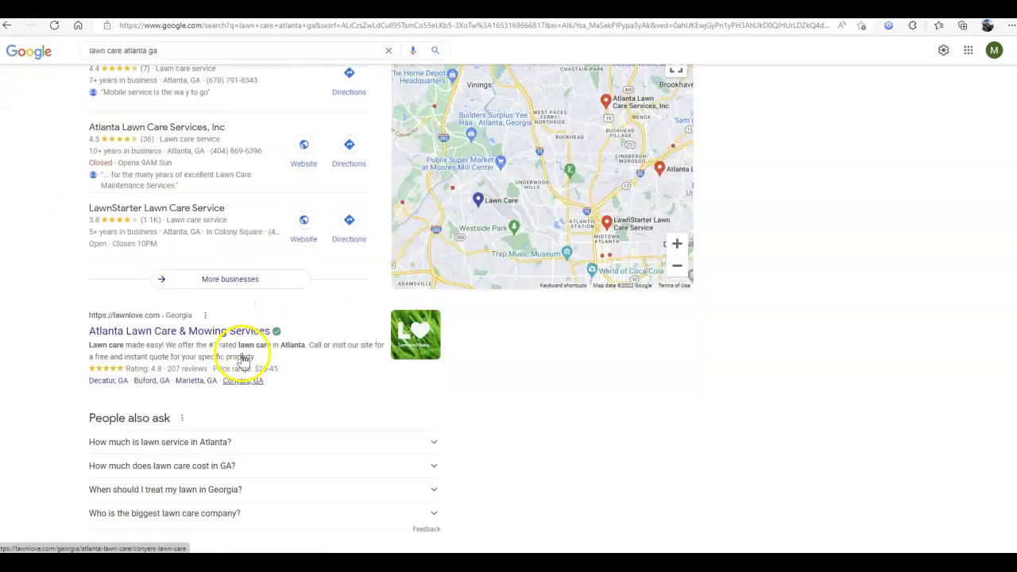
{"action": "scroll", "coordinate": [247, 359], "scroll_direction": "up", "scroll_amount": 1}
{"action": "scroll", "coordinate": [104, 413], "scroll_direction": "down", "scroll_amount": 5}
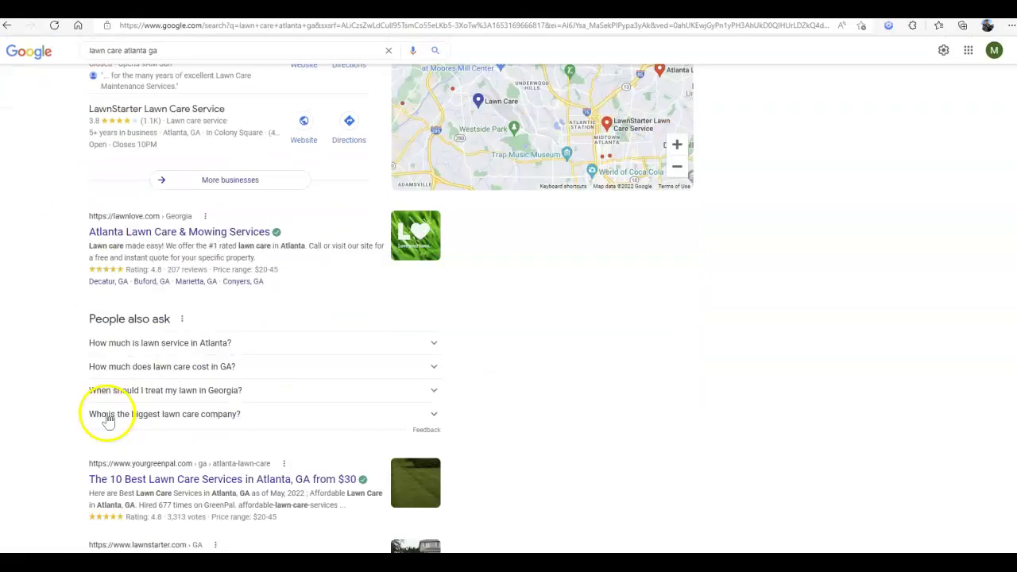
{"action": "scroll", "coordinate": [109, 415], "scroll_direction": "down", "scroll_amount": 10}
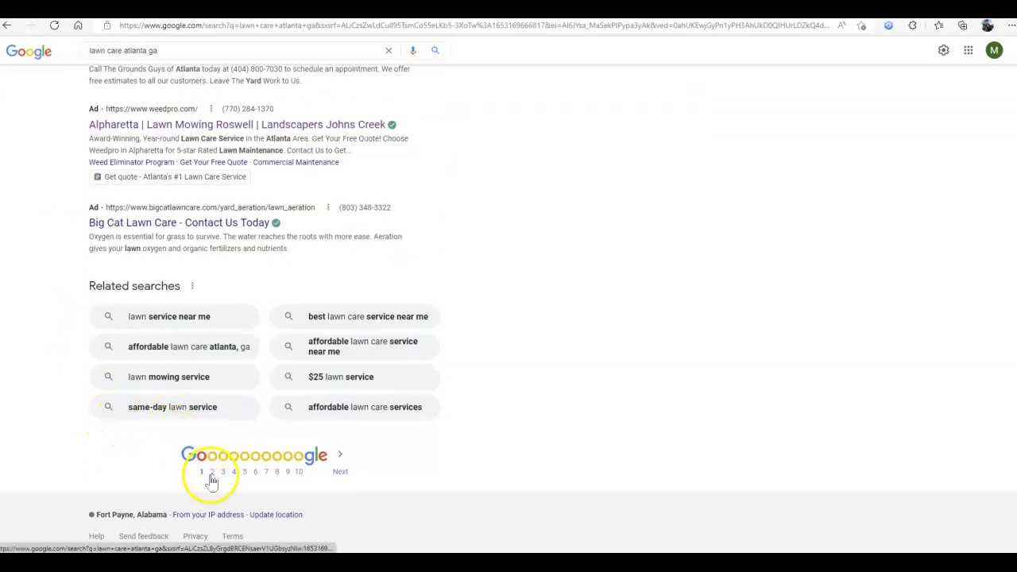
{"action": "scroll", "coordinate": [212, 481], "scroll_direction": "up", "scroll_amount": 15}
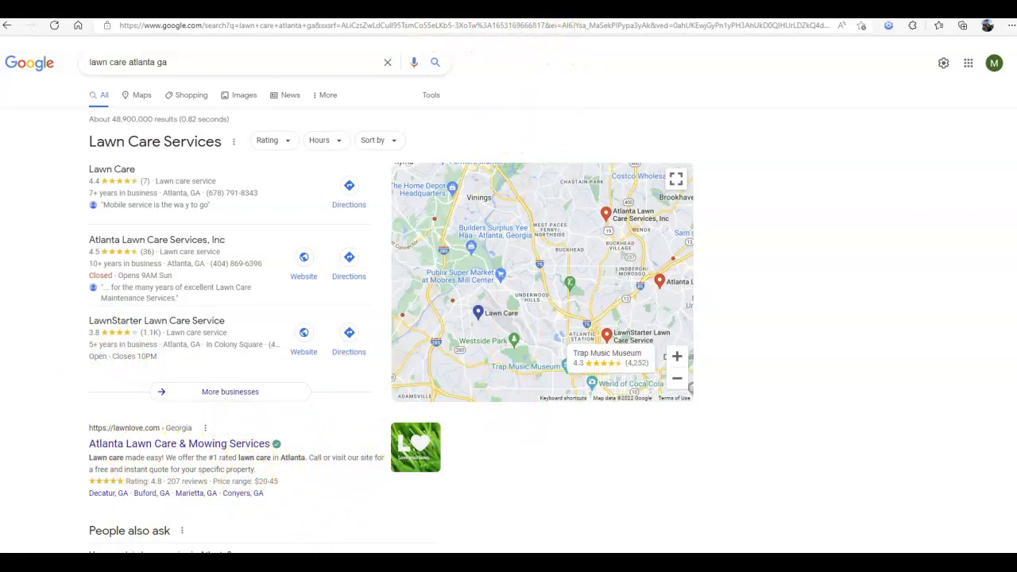
{"action": "left_click", "coordinate": [413, 8]}
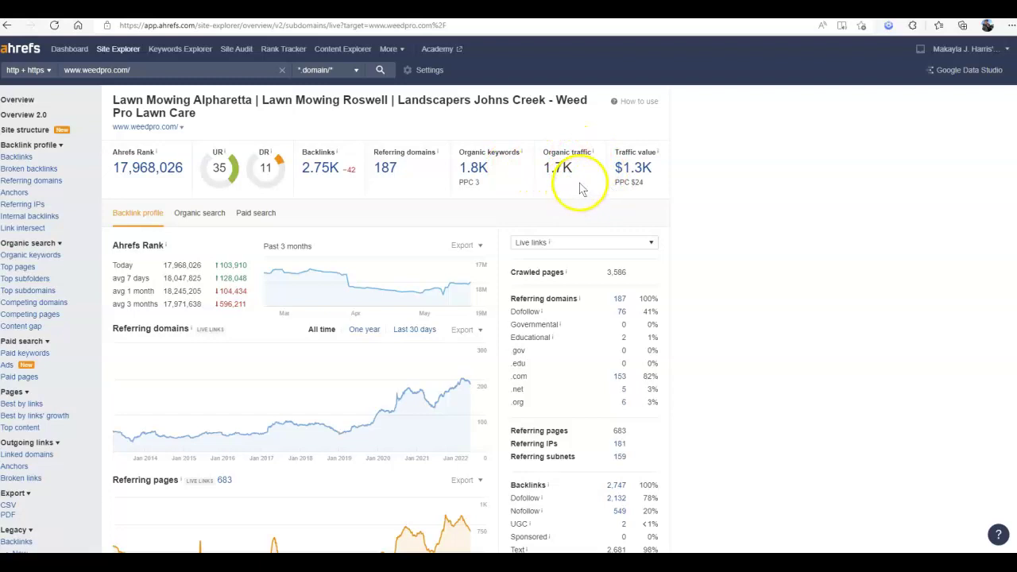
{"action": "left_click", "coordinate": [473, 171]}
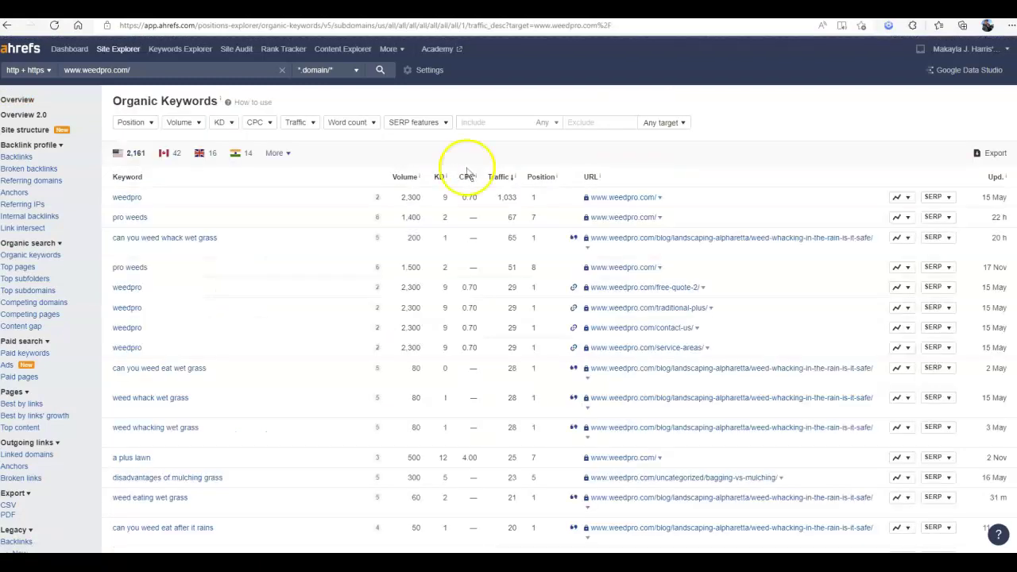
{"action": "key", "text": "alt+Left"}
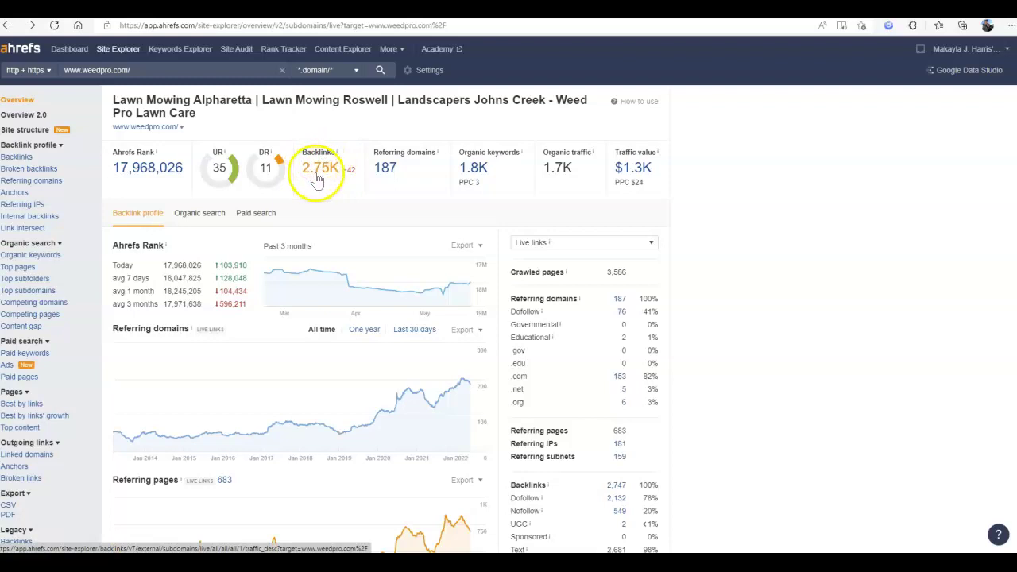
{"action": "left_click", "coordinate": [470, 170]}
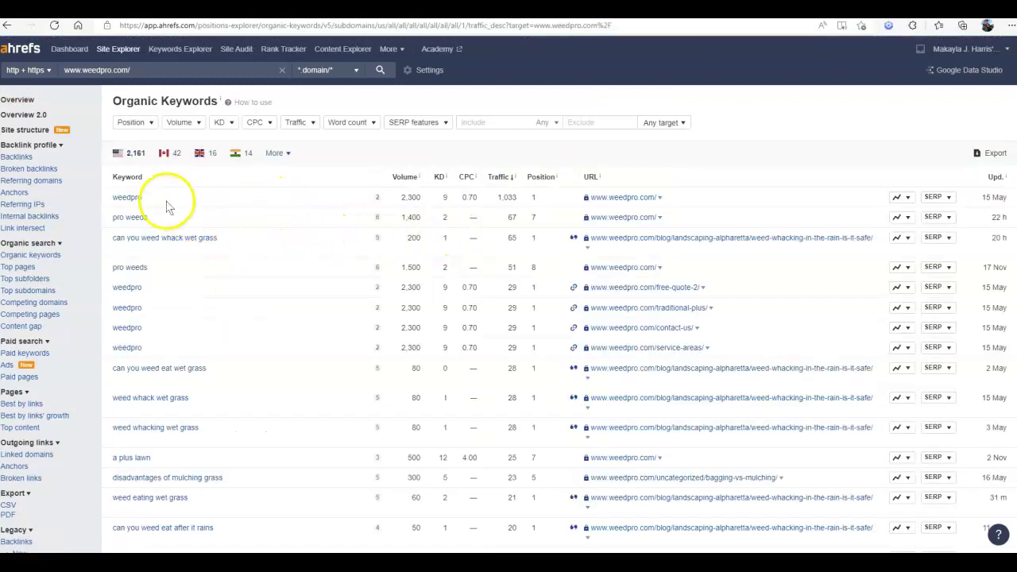
{"action": "scroll", "coordinate": [386, 198], "scroll_direction": "down", "scroll_amount": 2}
{"action": "scroll", "coordinate": [370, 188], "scroll_direction": "up", "scroll_amount": 1}
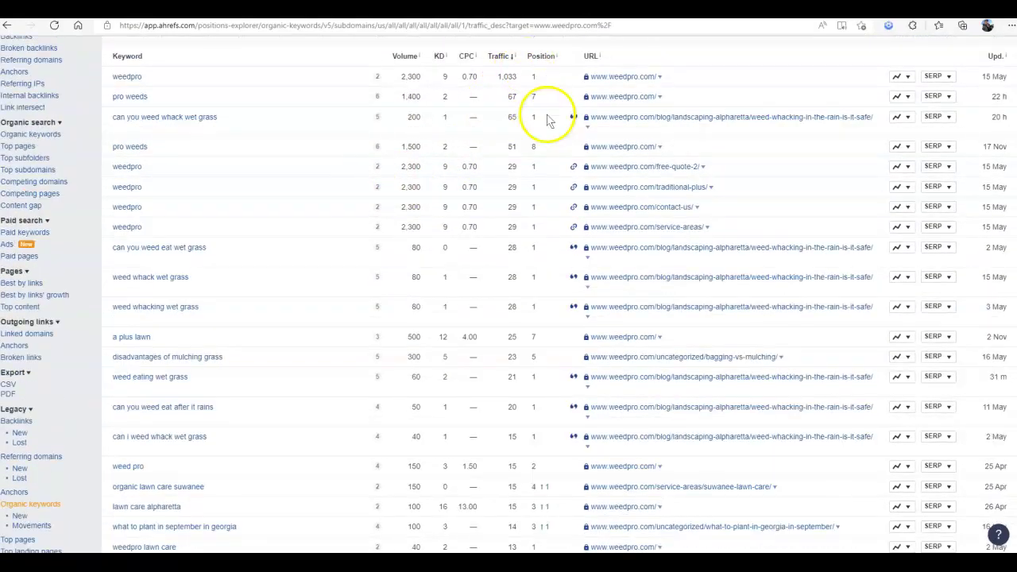
{"action": "scroll", "coordinate": [549, 119], "scroll_direction": "up", "scroll_amount": 2}
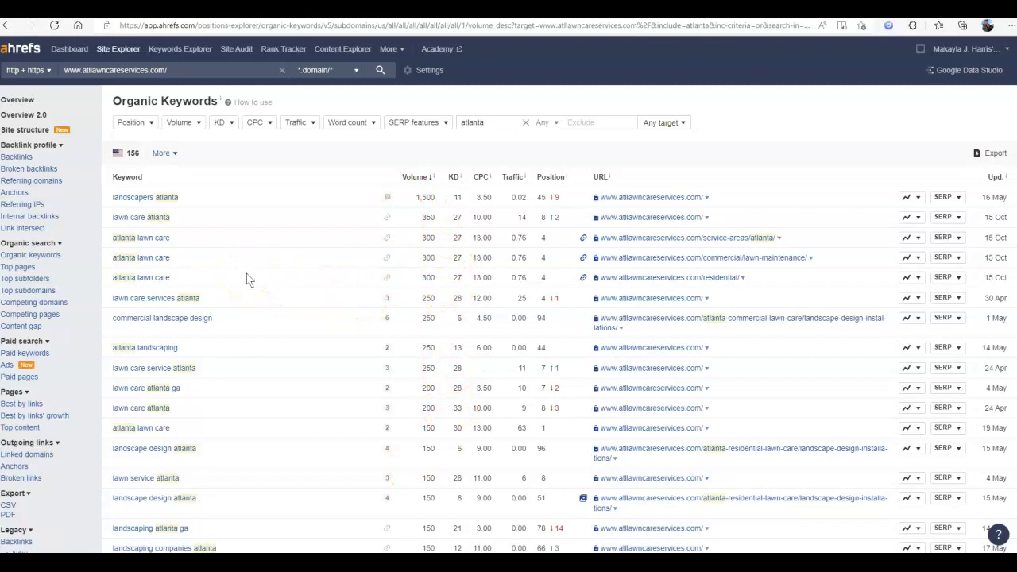
{"action": "left_click", "coordinate": [169, 238]}
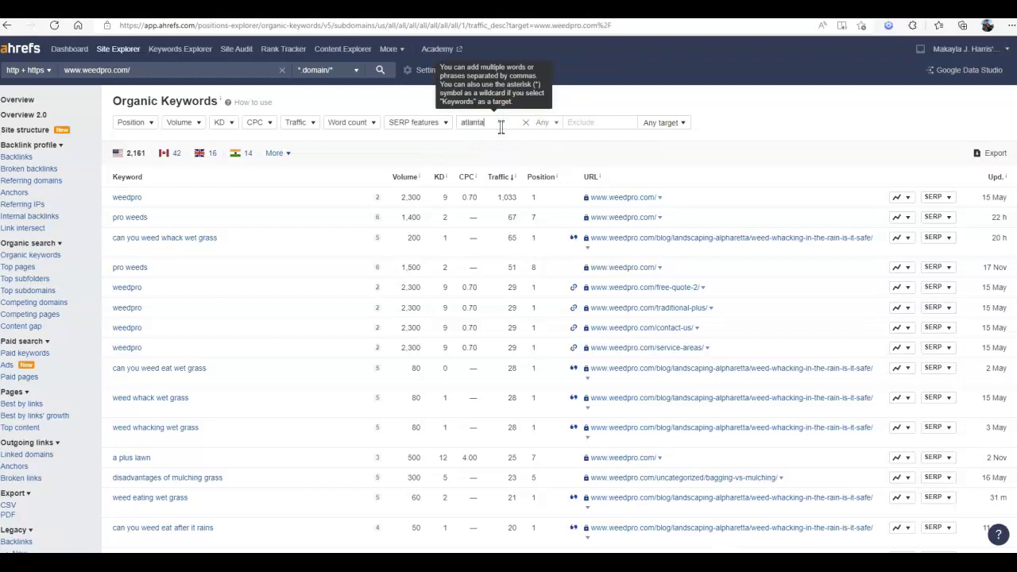
{"action": "left_click", "coordinate": [488, 140]}
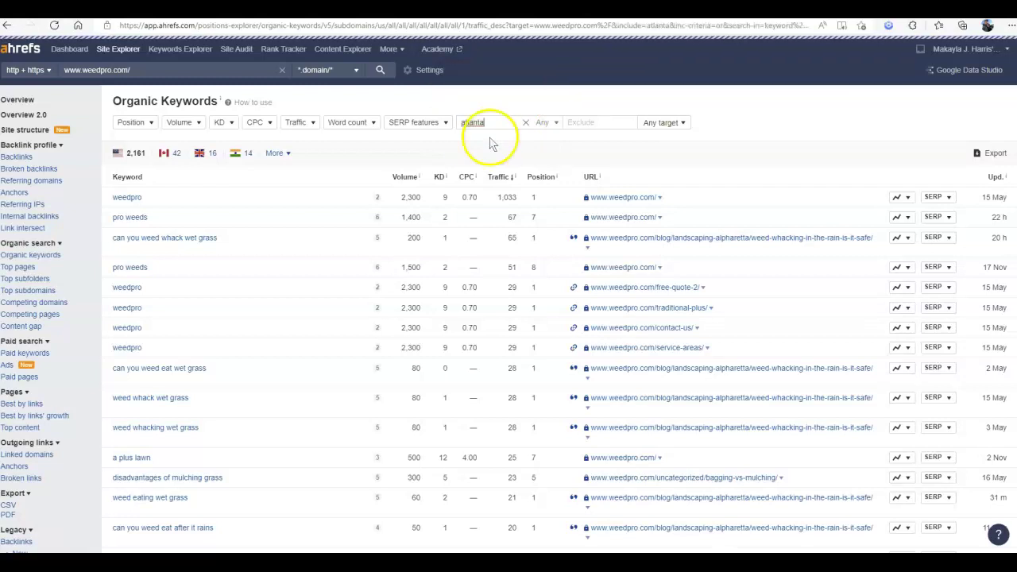
{"action": "left_click", "coordinate": [407, 178]}
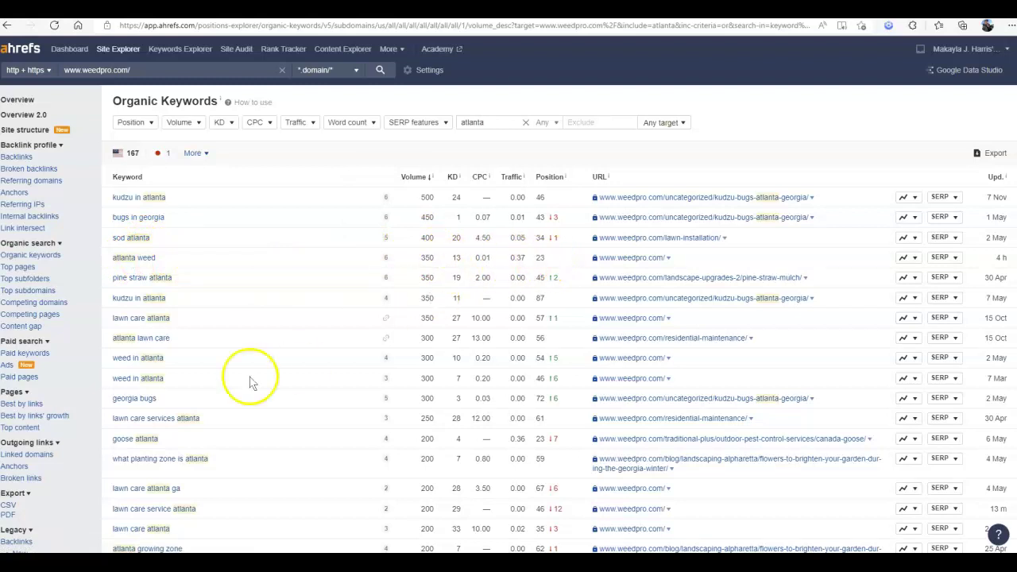
{"action": "scroll", "coordinate": [336, 465], "scroll_direction": "down", "scroll_amount": 4}
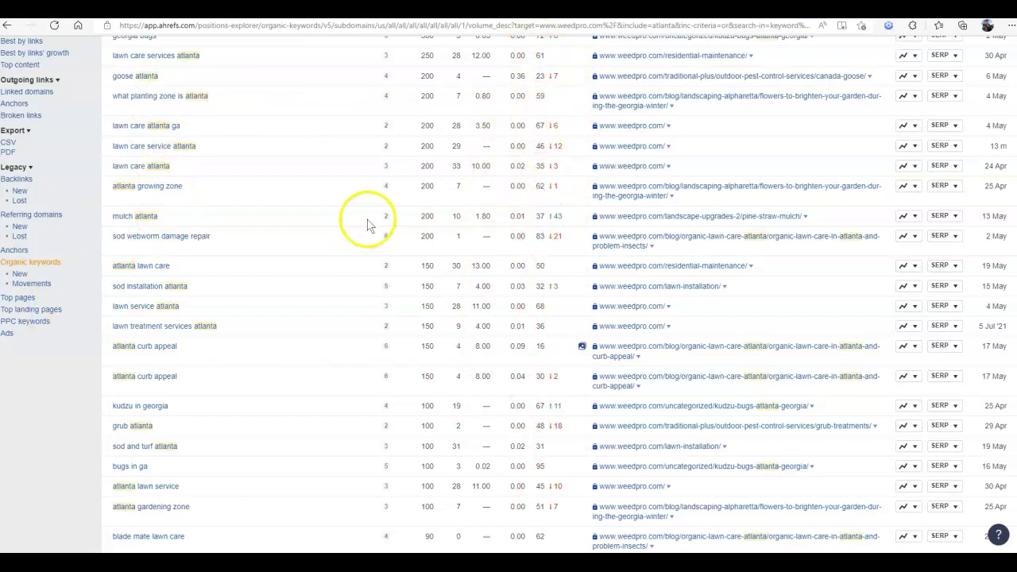
{"action": "scroll", "coordinate": [368, 224], "scroll_direction": "up", "scroll_amount": 5}
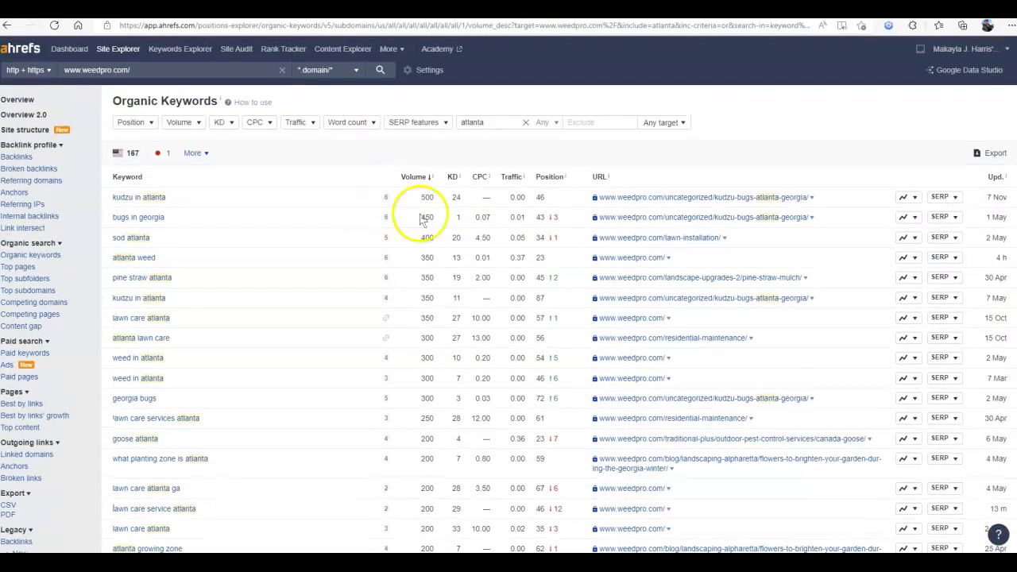